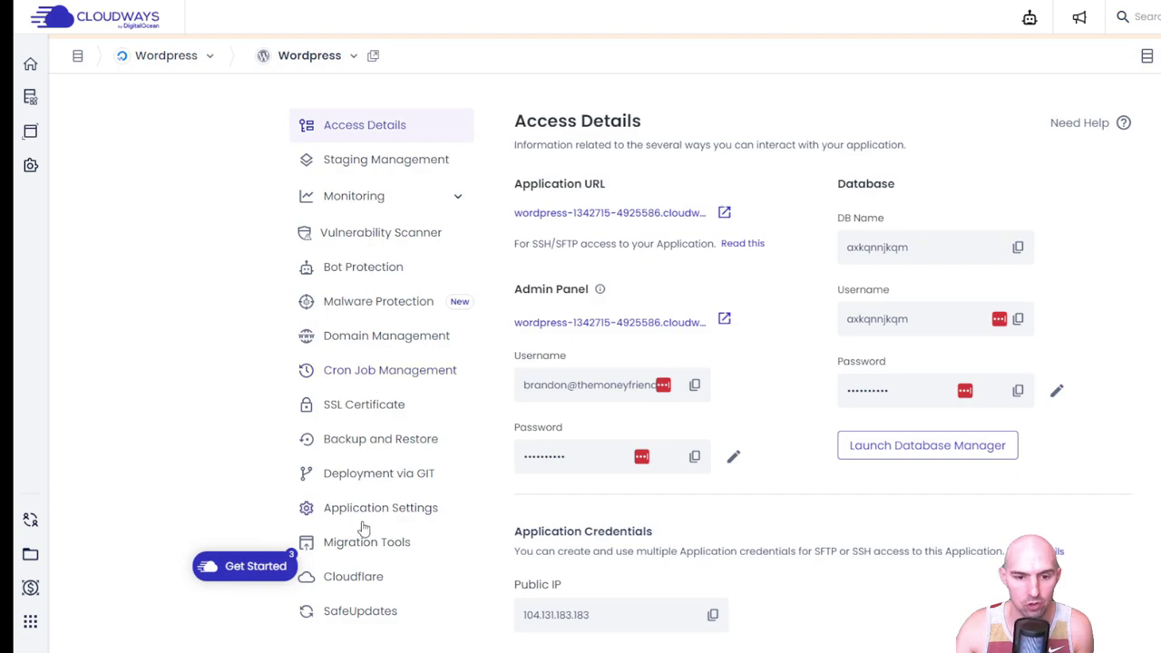
- Open the WordPress app's domain management and start adding a new domain in the Domain 1 field
click(361, 335)
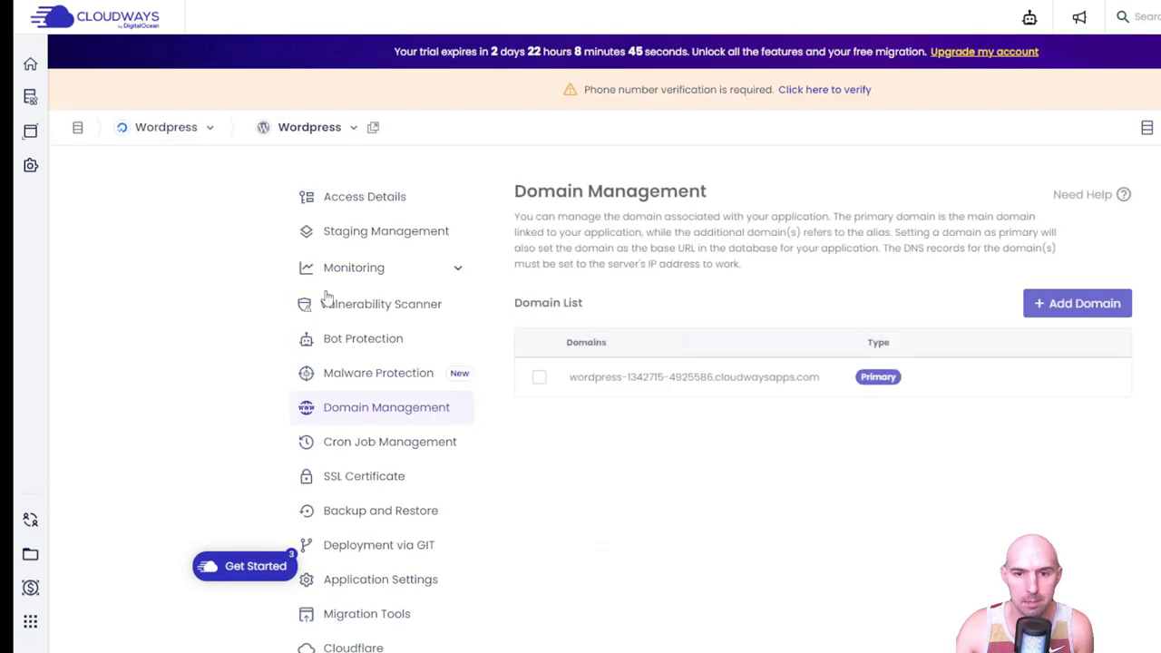
drag(571, 382, 834, 388)
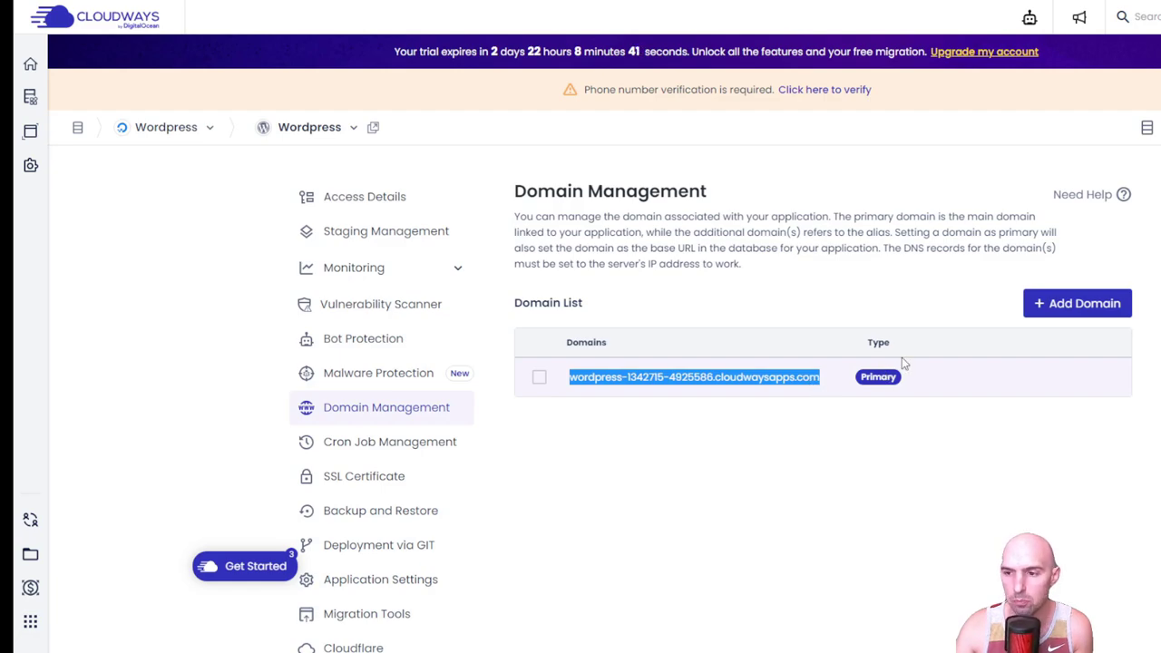
click(1068, 302)
click(640, 270)
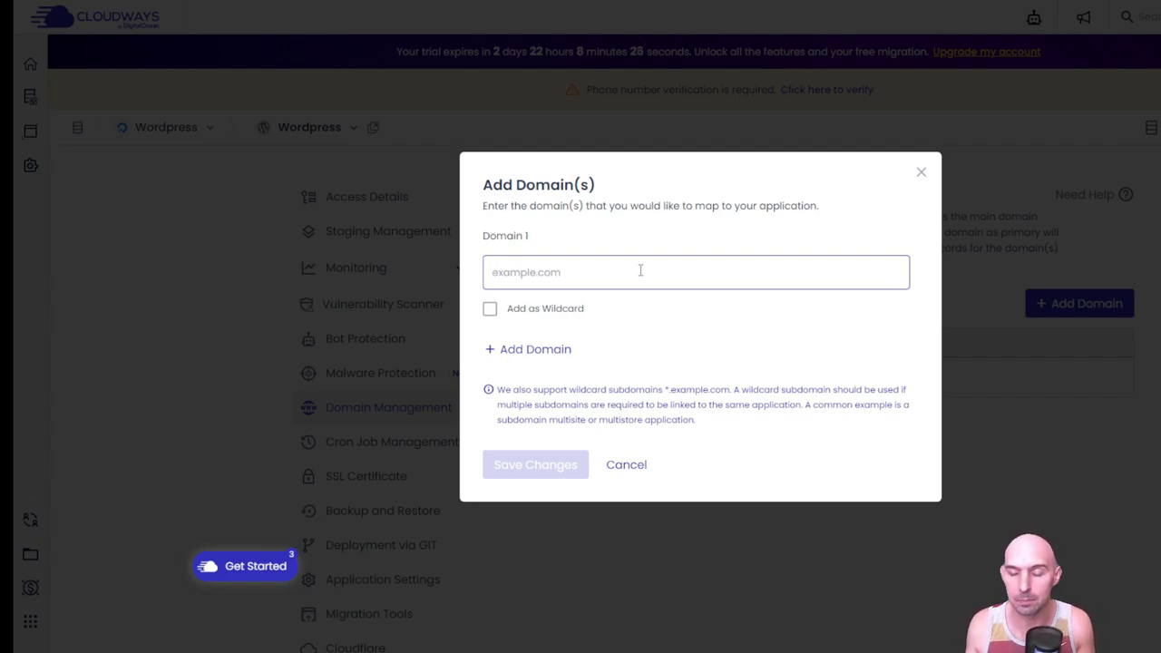
- Copy the domain name roofingsupplyco.com from Namecheap and return to the Cloudways form
click(934, 642)
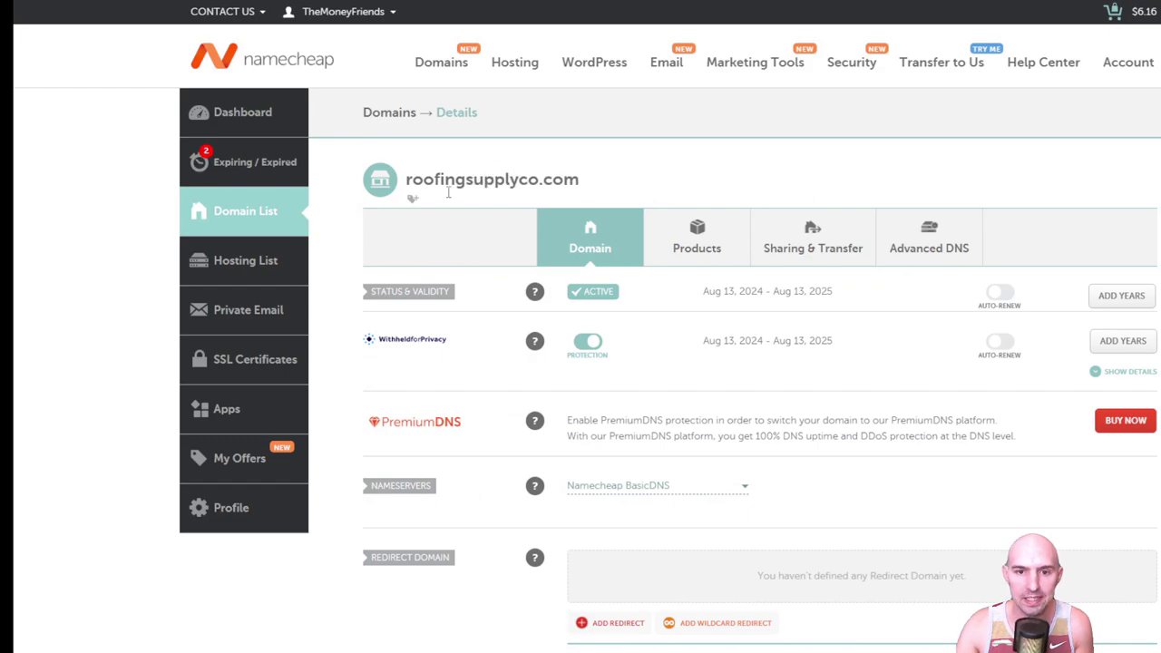
double_click(448, 188)
key(ctrl+c)
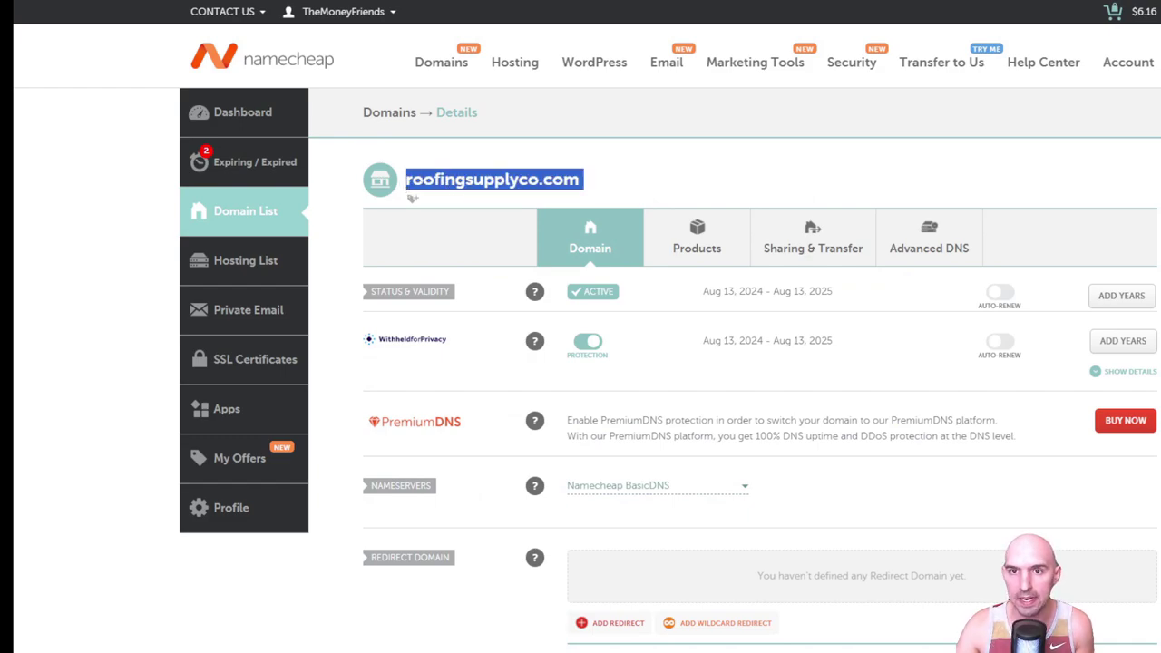
click(562, 4)
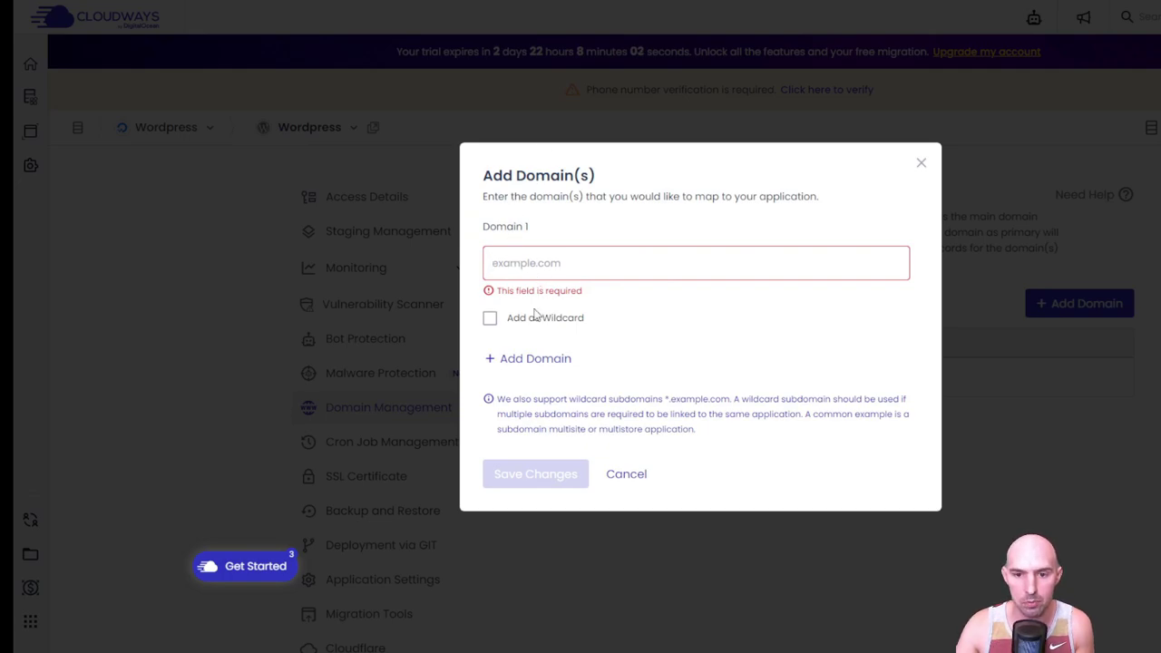
- Paste roofingsupplyco.com into Domain 1 and save it as an alias domain
key(ctrl+v)
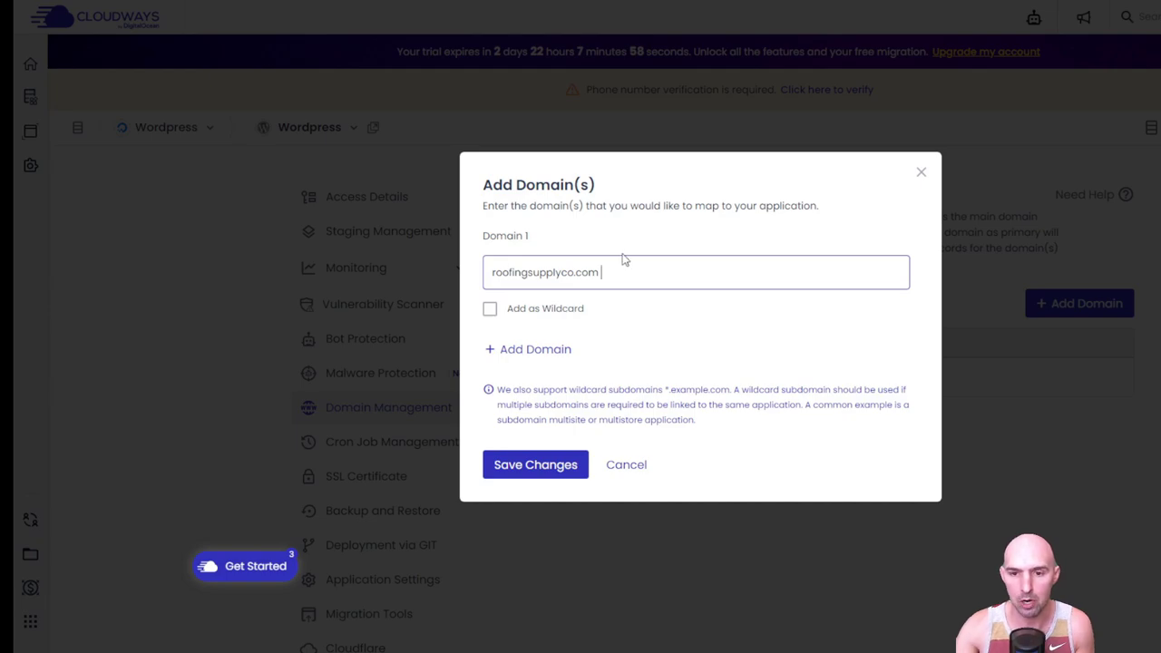
click(533, 467)
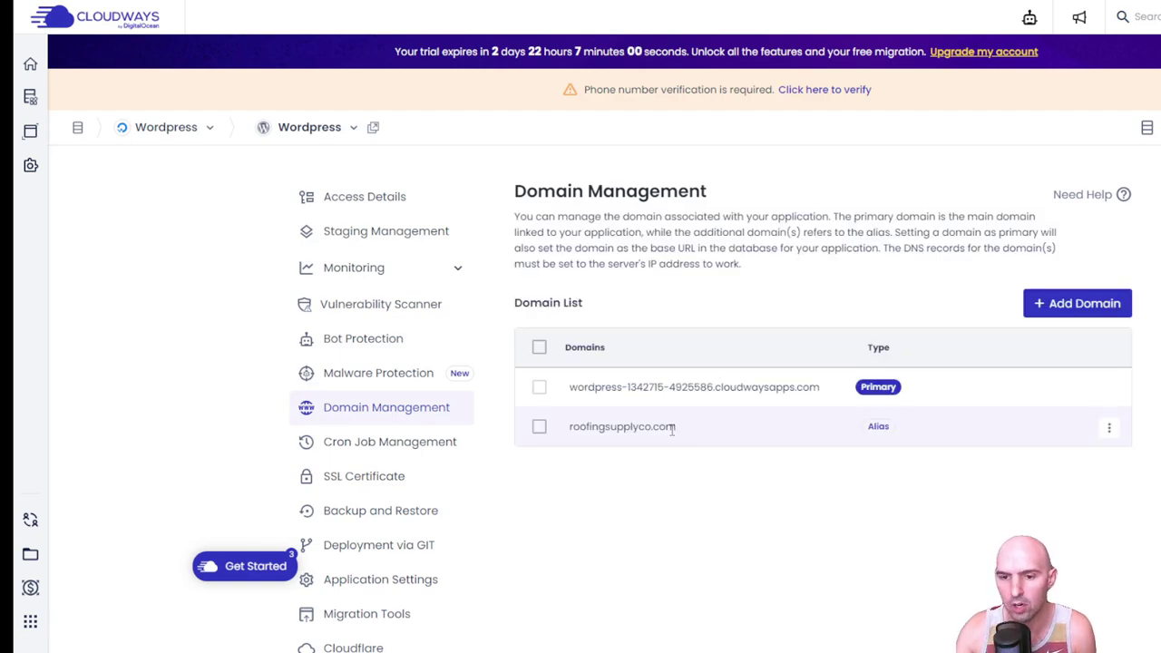
- Set roofingsupplyco.com as the primary domain of the WordPress application
click(1109, 428)
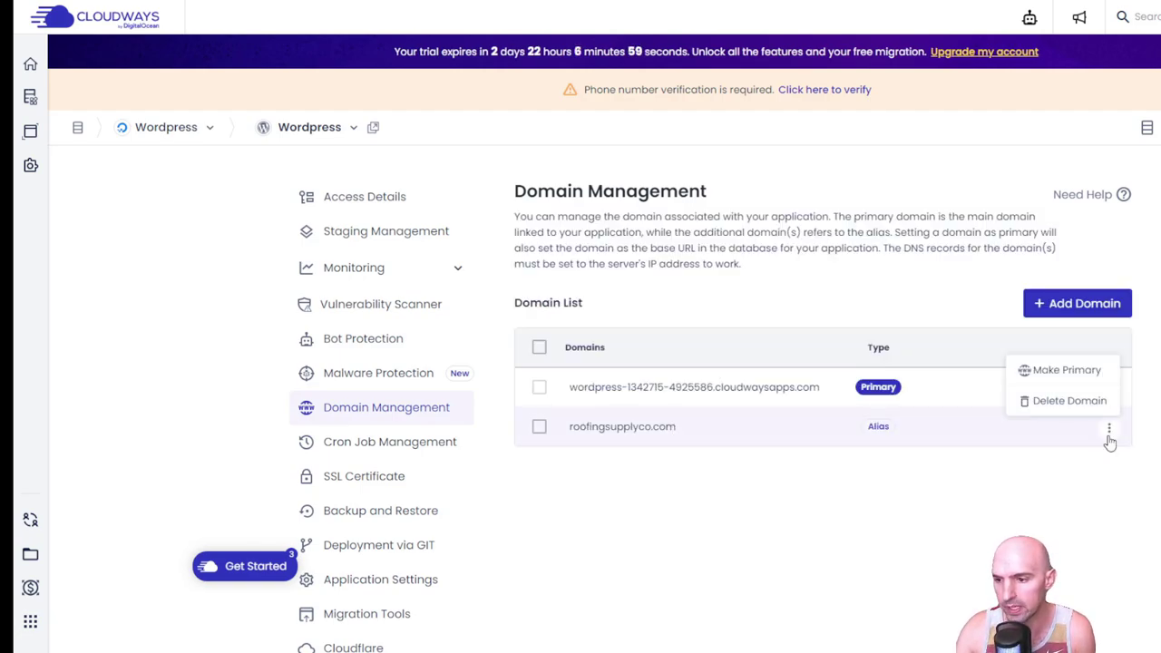
click(1078, 374)
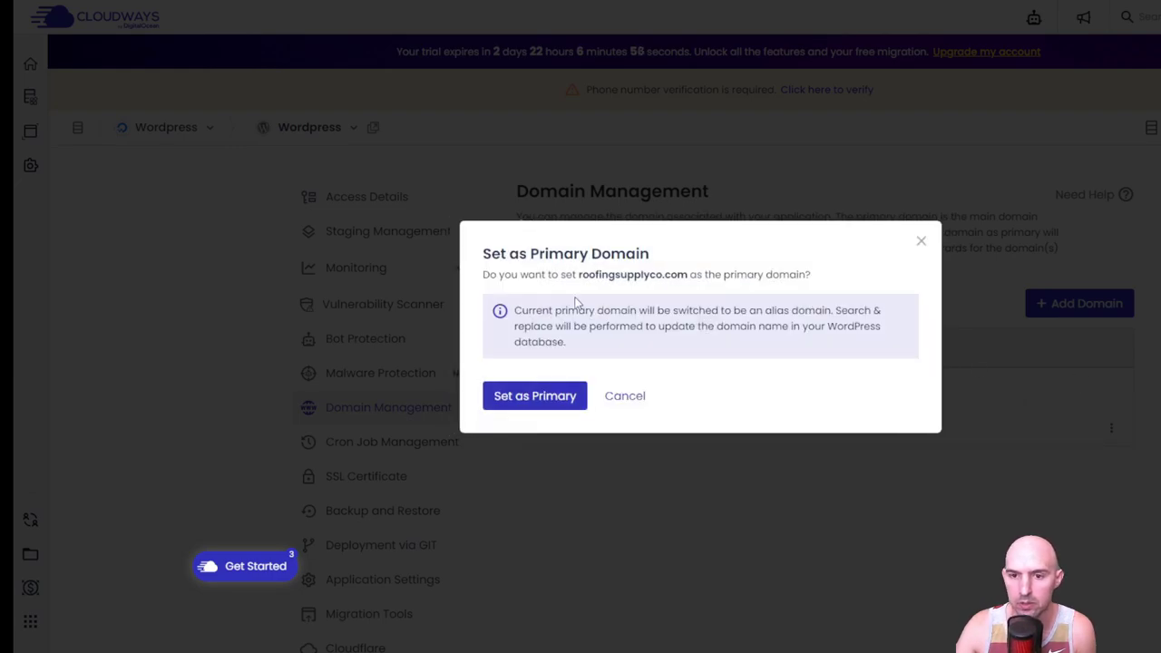
click(521, 397)
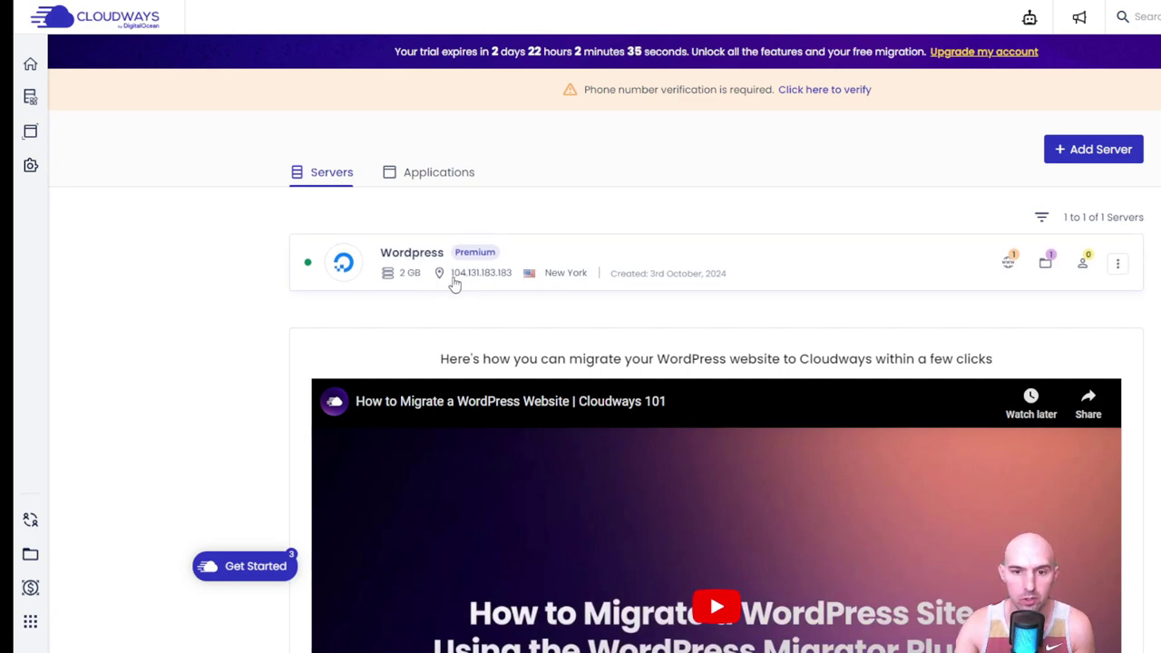
- Copy the WordPress server's public IP 104.131.183.183 from its credentials
drag(453, 277, 511, 286)
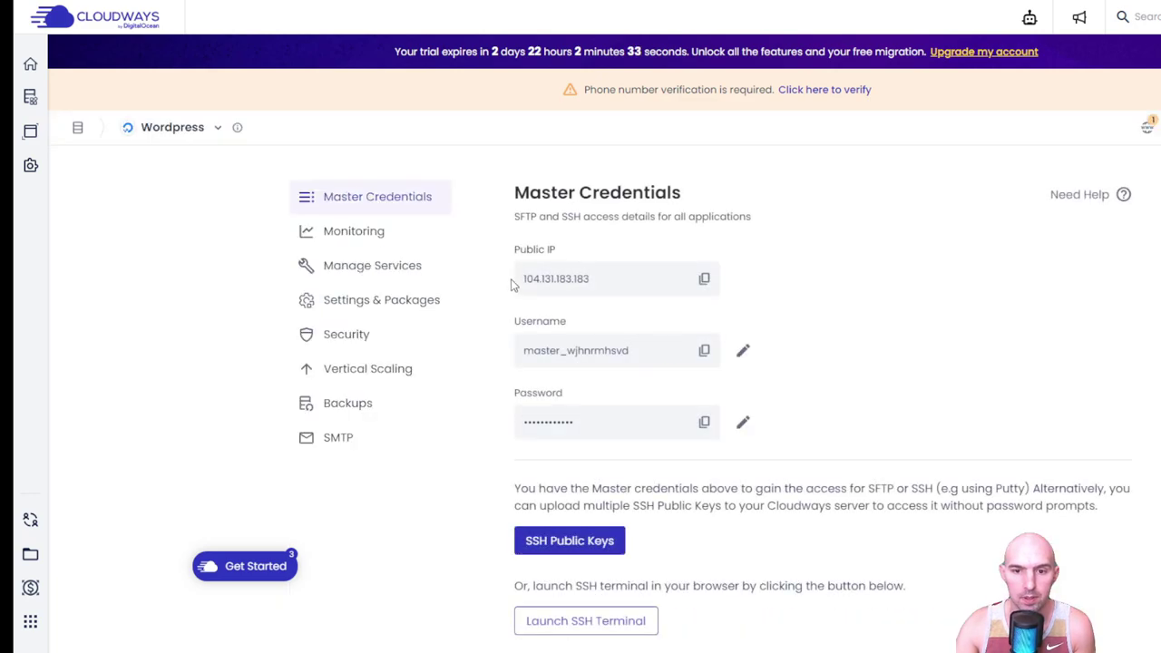
click(697, 282)
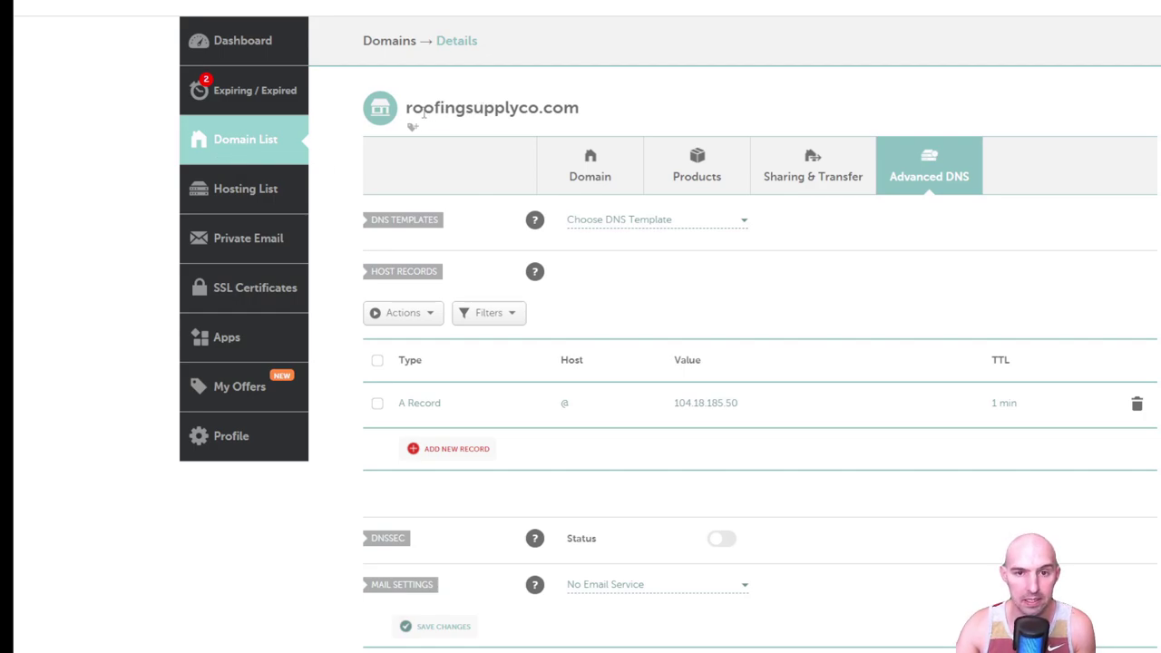
- Change the roofingsupplyco.com A record value from 104.18.185.50 to 104.131.183.183 and save it
drag(410, 109, 581, 109)
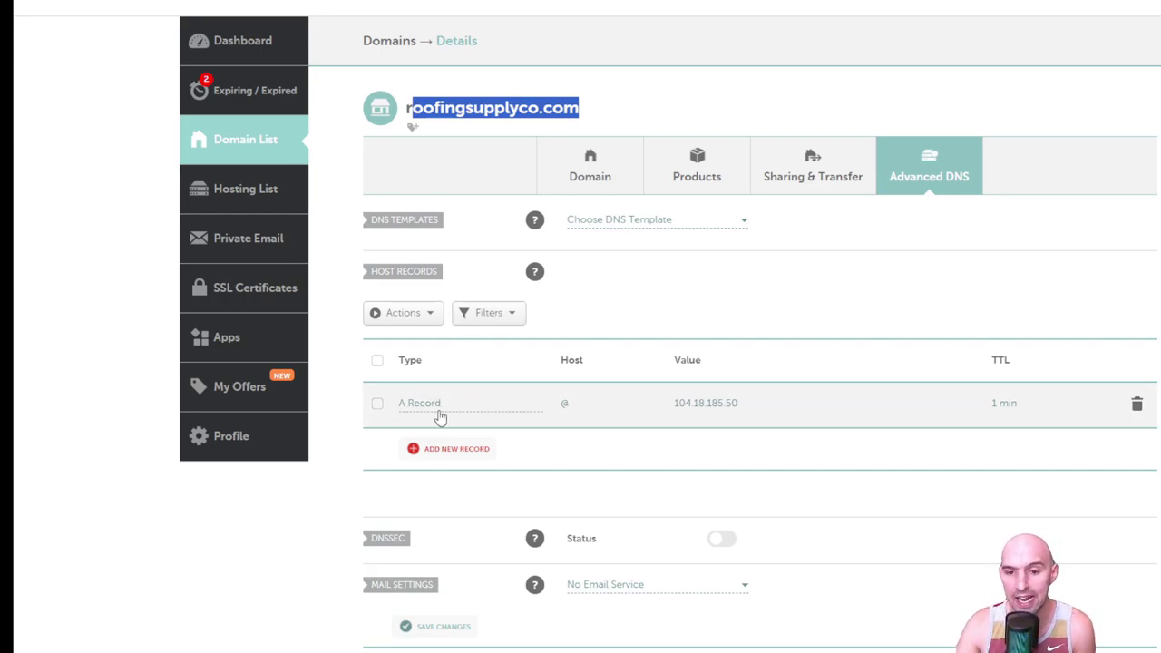
click(794, 415)
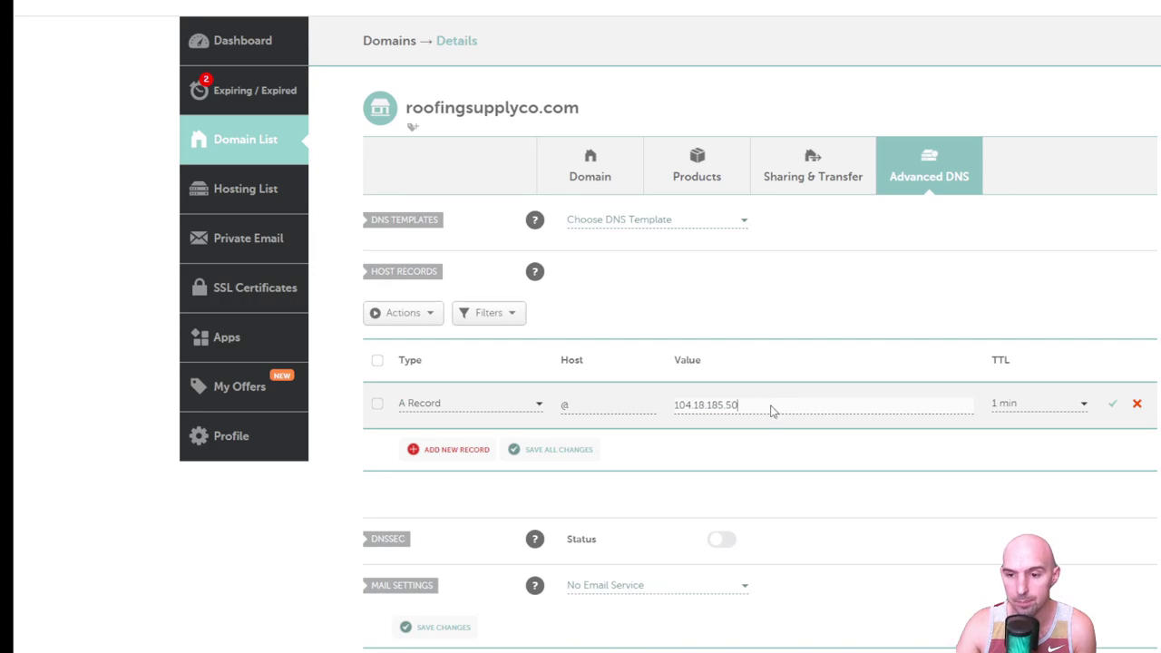
double_click(752, 409)
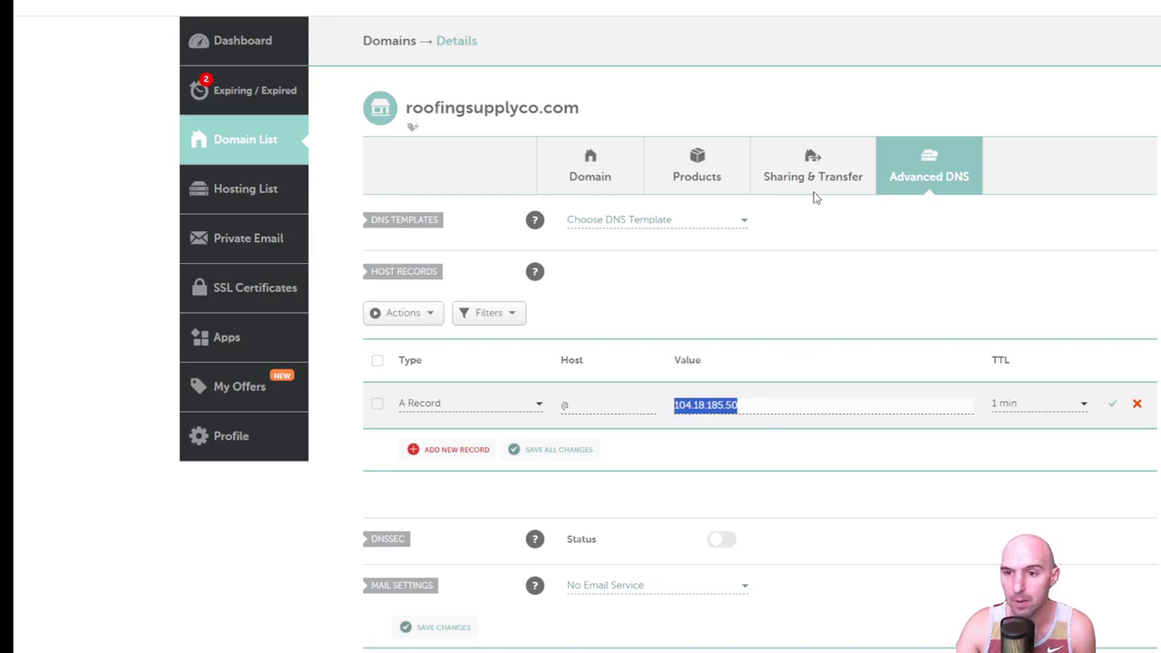
key(ctrl+v)
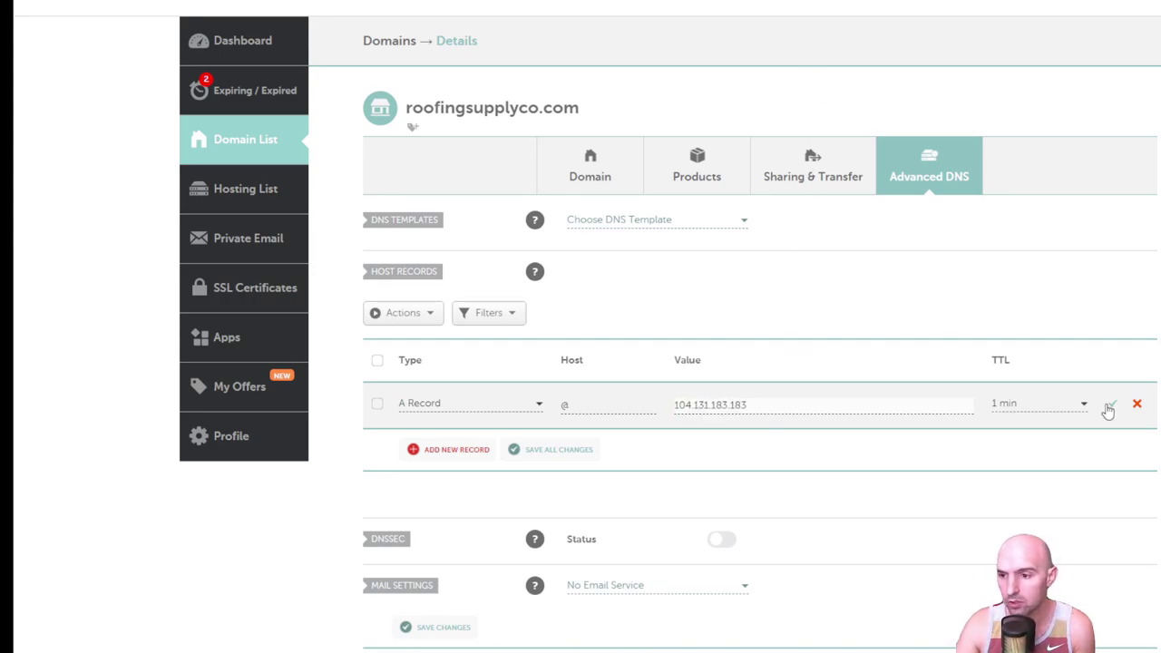
click(1108, 406)
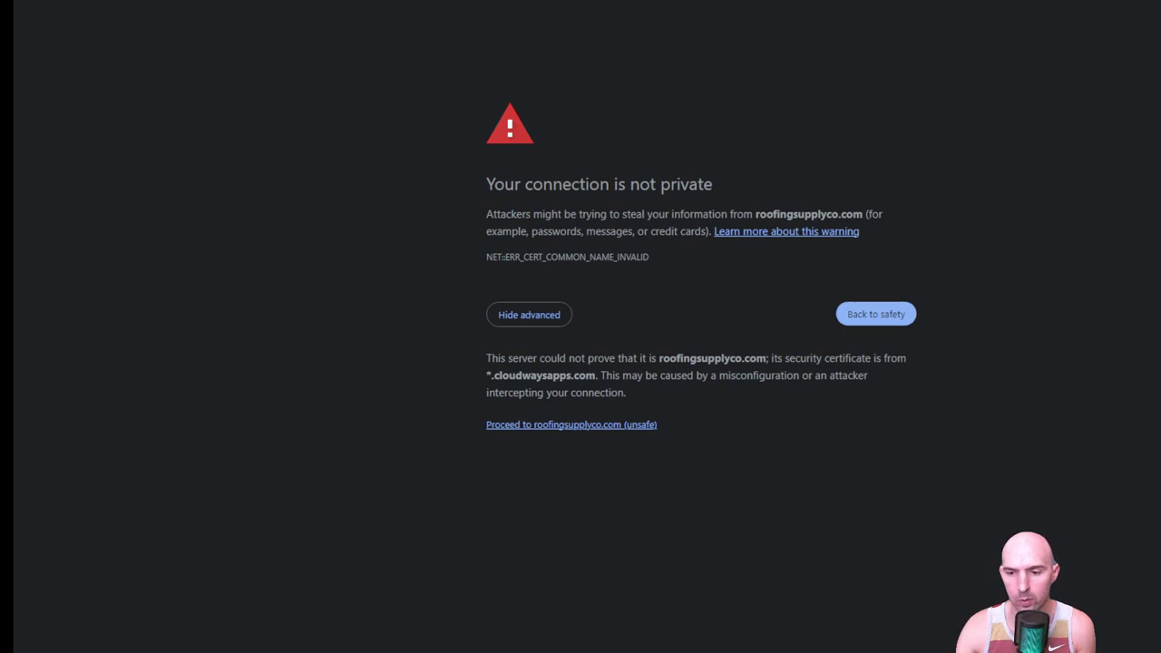
- Proceed past the privacy warning to load roofingsupplyco.com
click(615, 426)
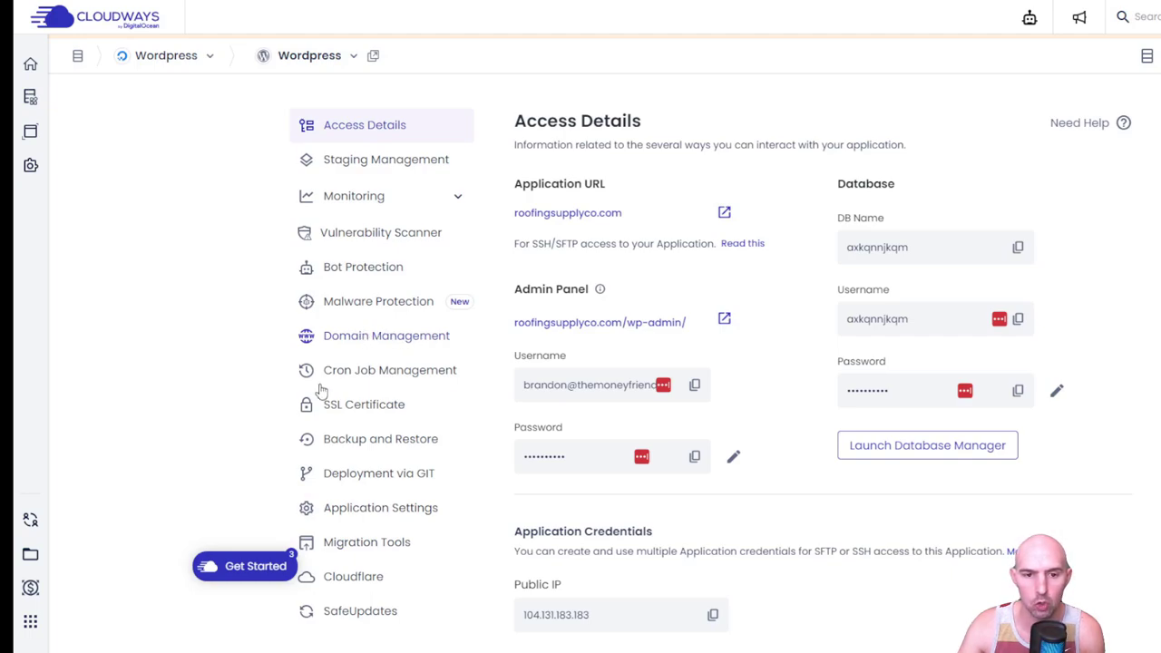
- Install a Let's Encrypt certificate for roofingsupplyco.com, entering the owner's email address
click(359, 412)
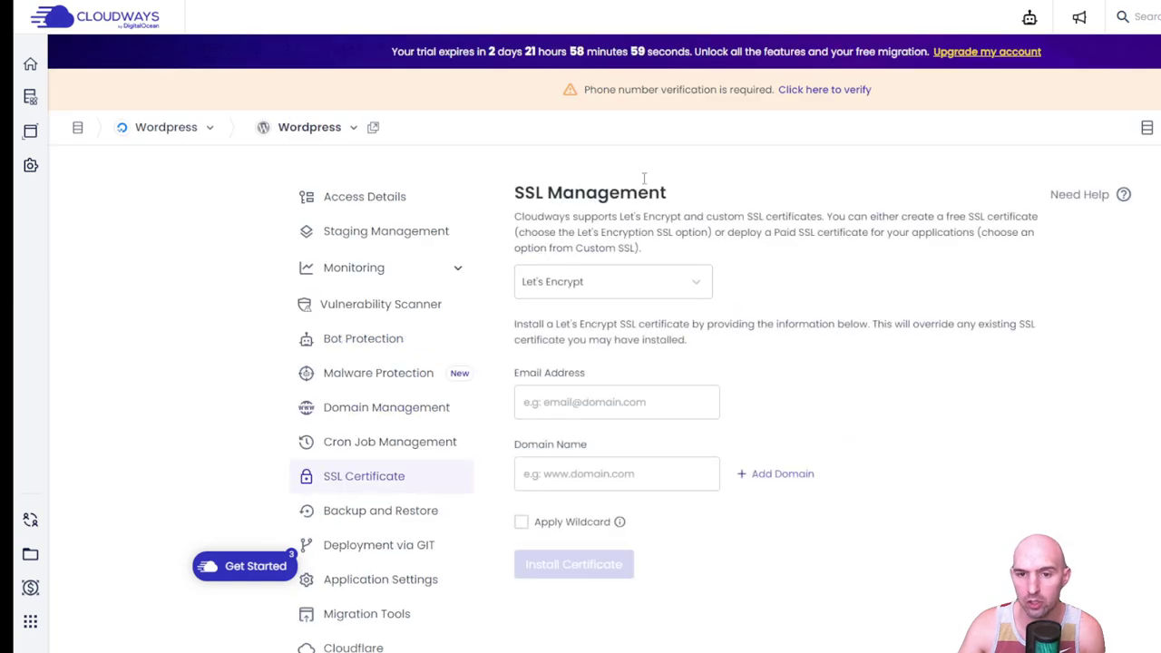
click(622, 288)
click(622, 281)
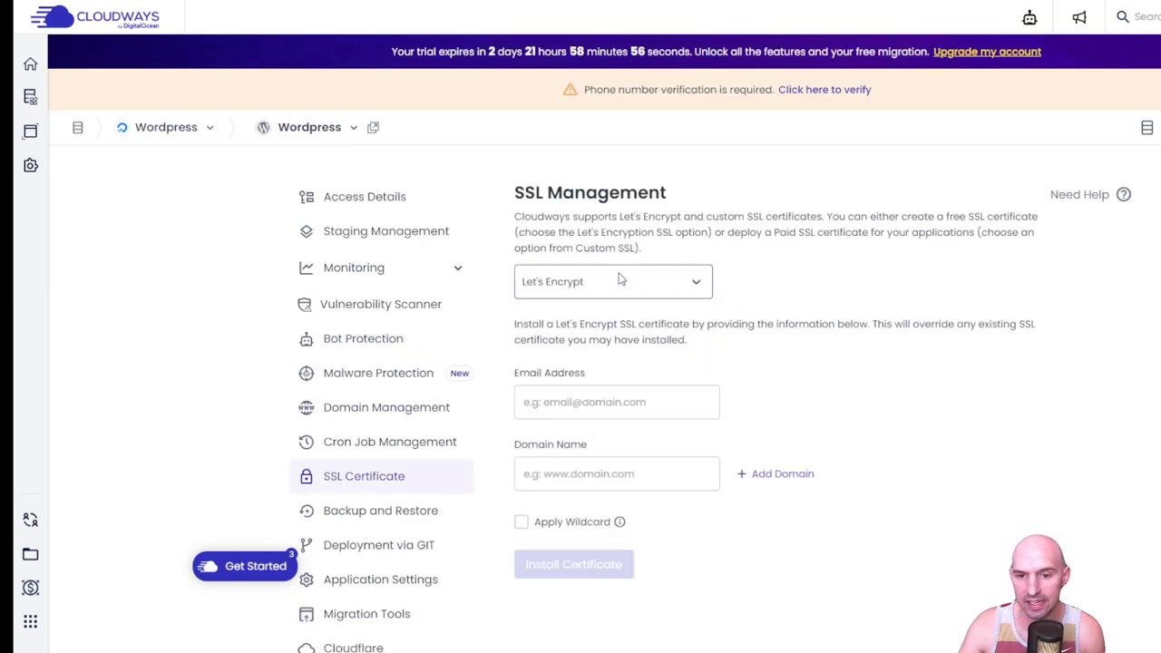
click(579, 391)
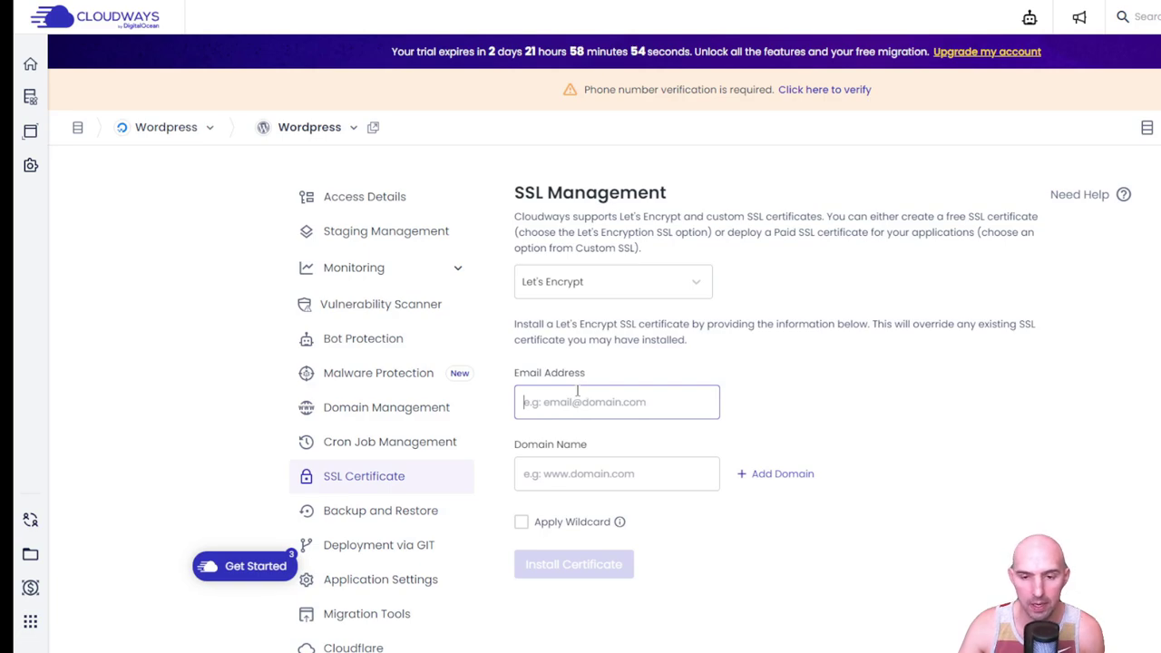
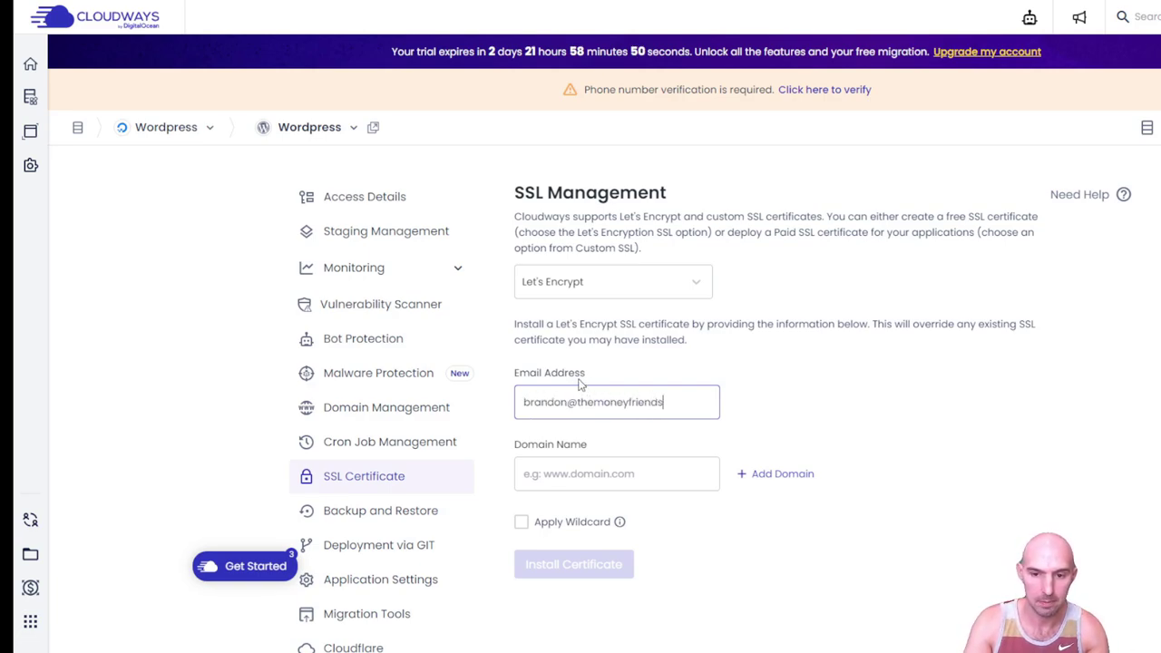
key(Tab)
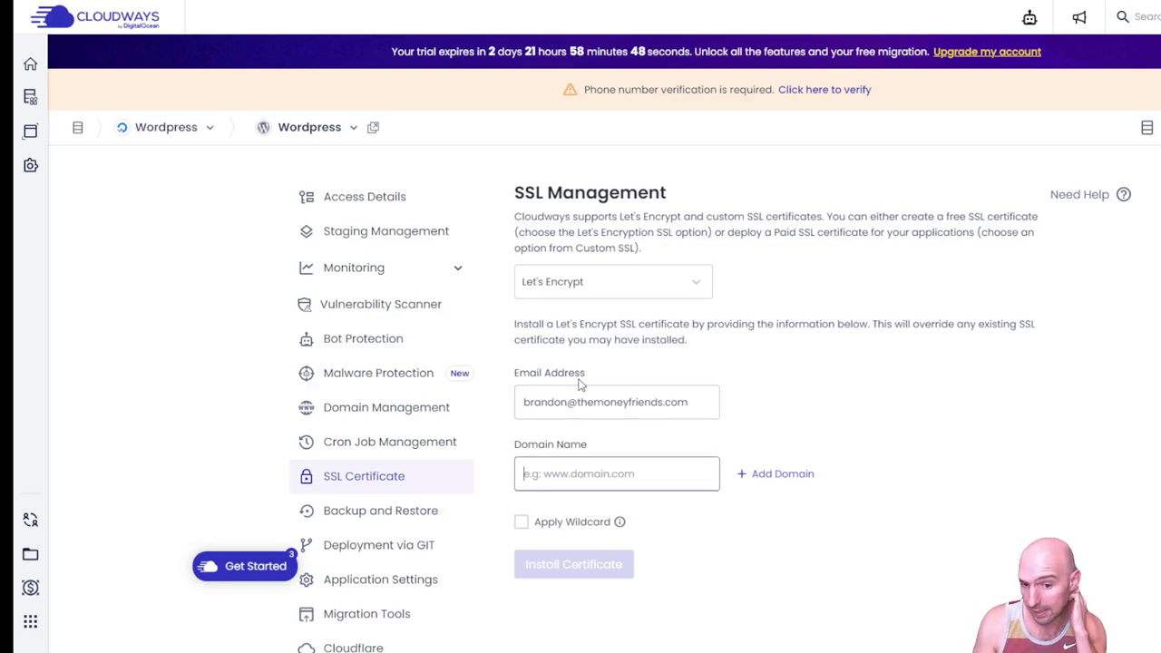
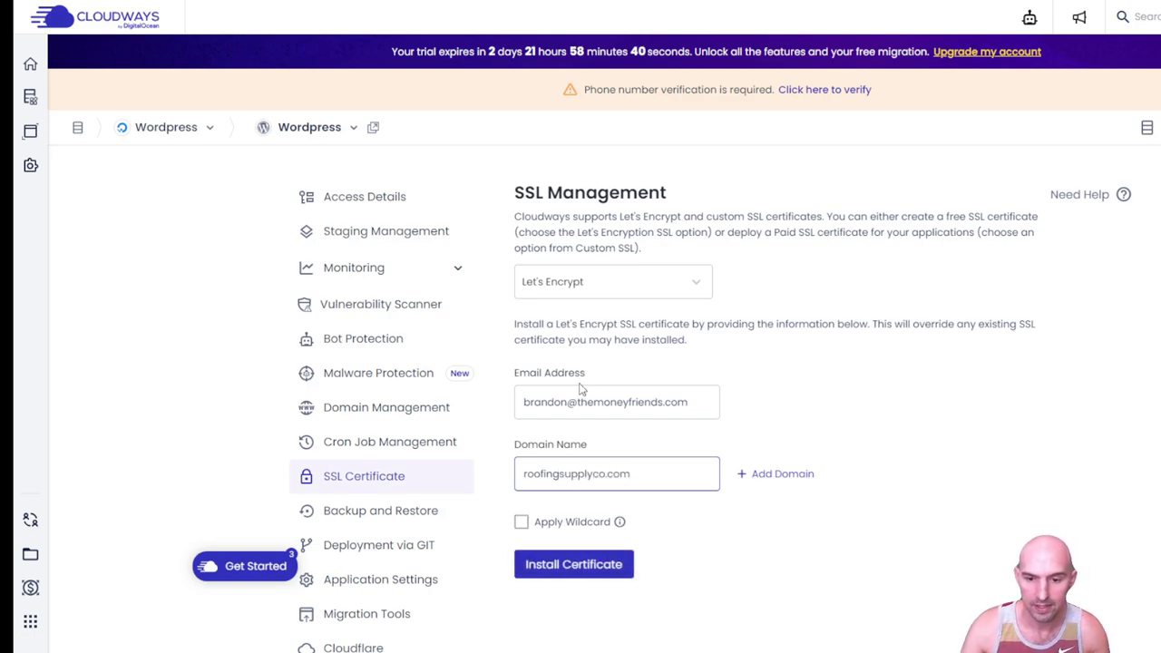
click(556, 563)
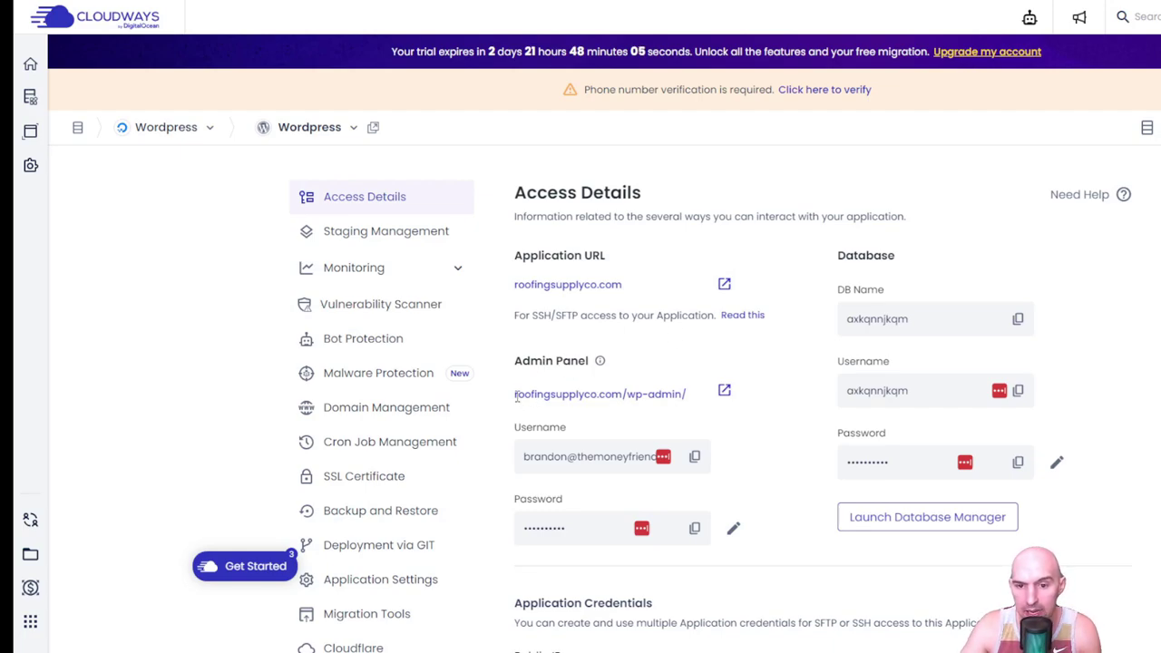
drag(516, 394, 623, 396)
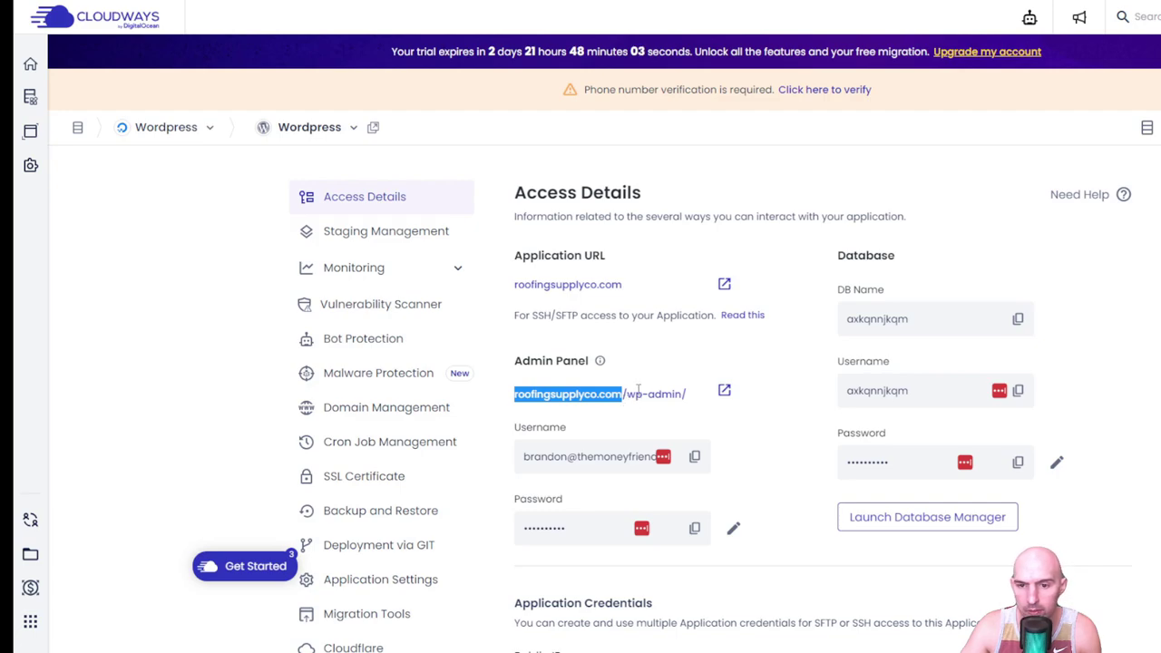